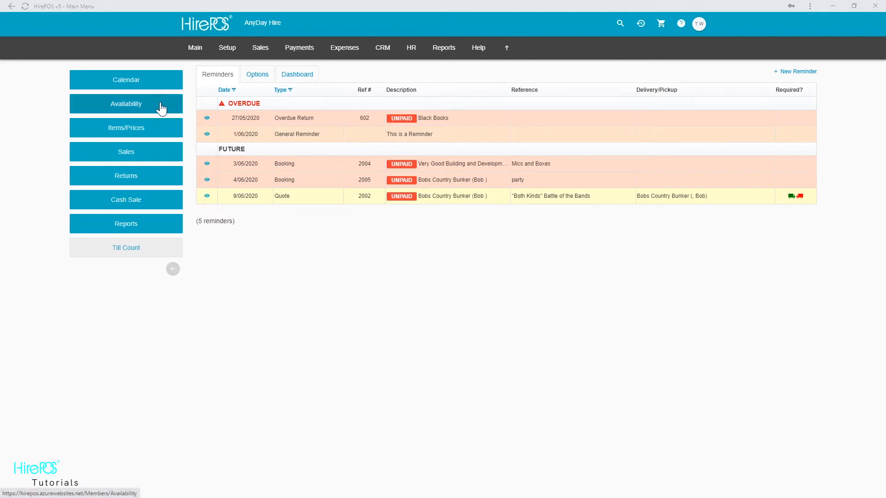
- Open the item availability schedule and compare its hour and 7-day views, ending on the 31-day view
left_click(257, 48)
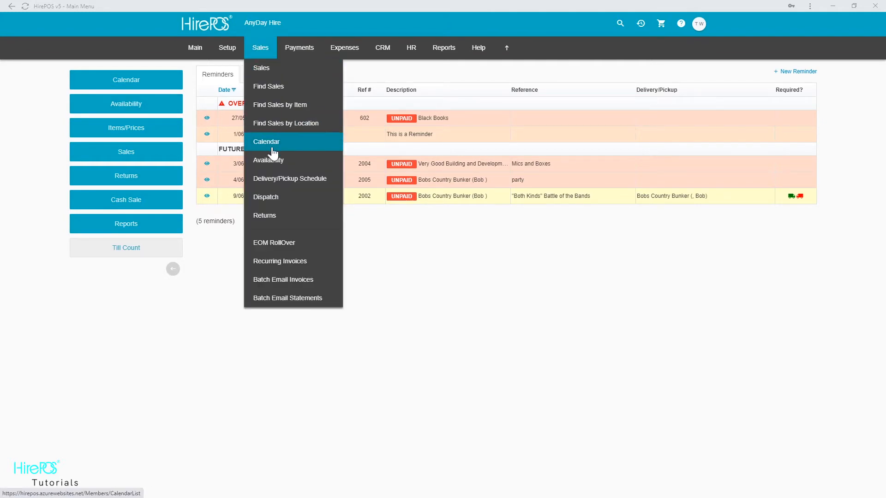
left_click(279, 161)
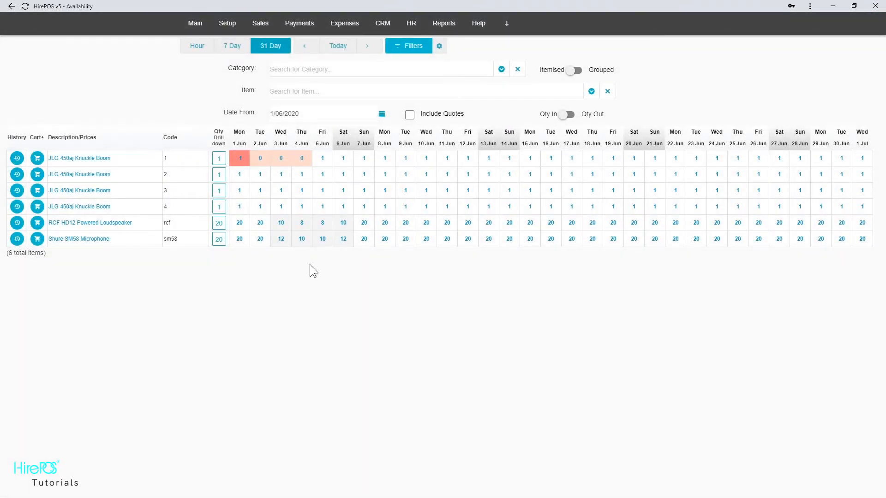
left_click(194, 50)
left_click(234, 56)
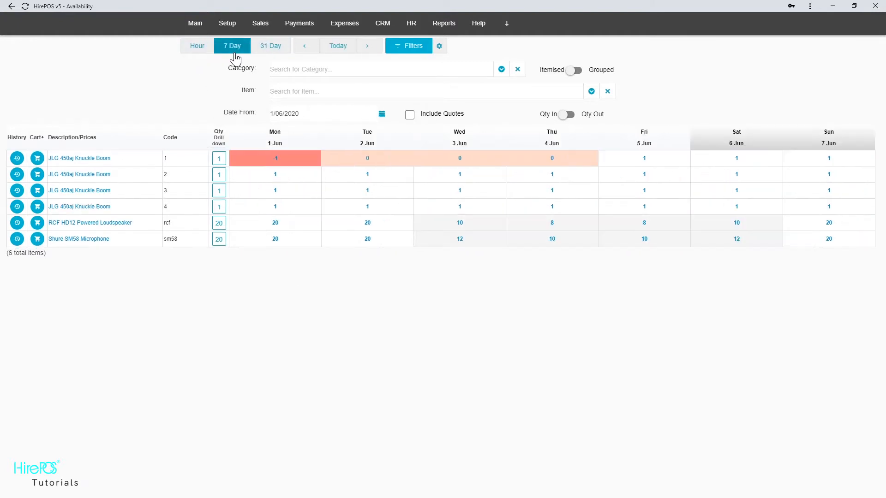
left_click(274, 54)
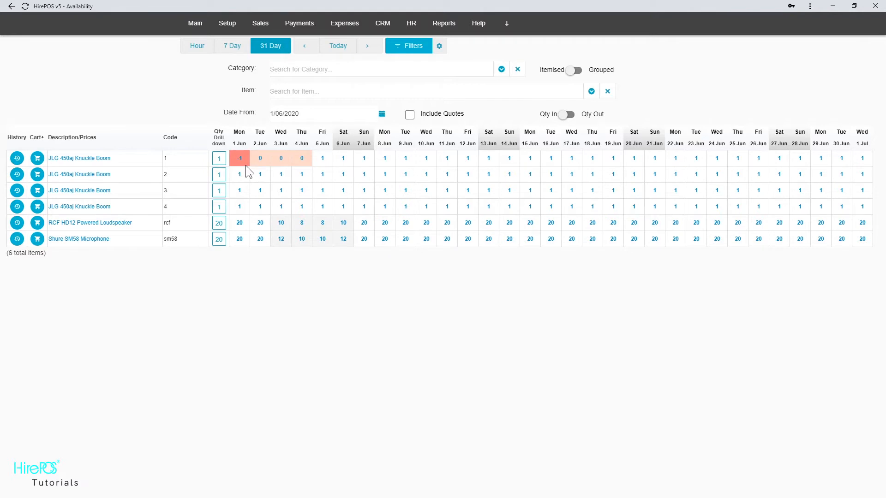
- View the schedule by quantity out, return it to quantity in, and examine the RCF HD12 Powered Loudspeaker's availability drilldown
left_click(567, 116)
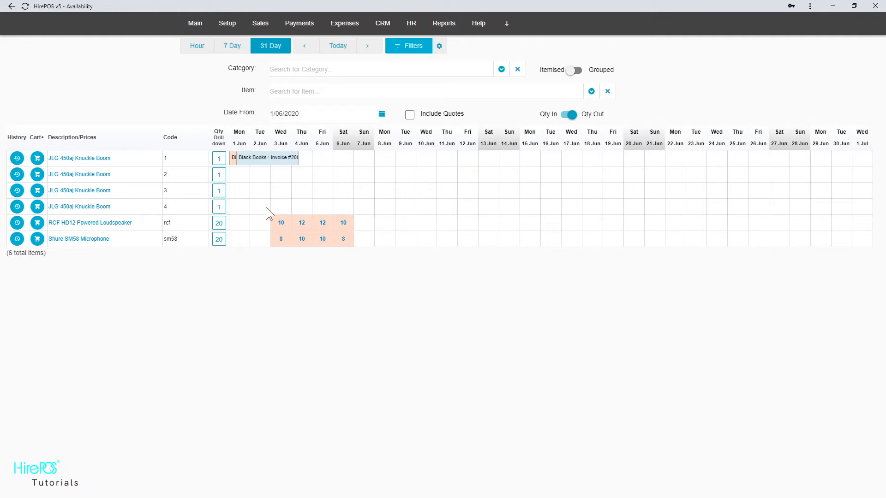
left_click(570, 115)
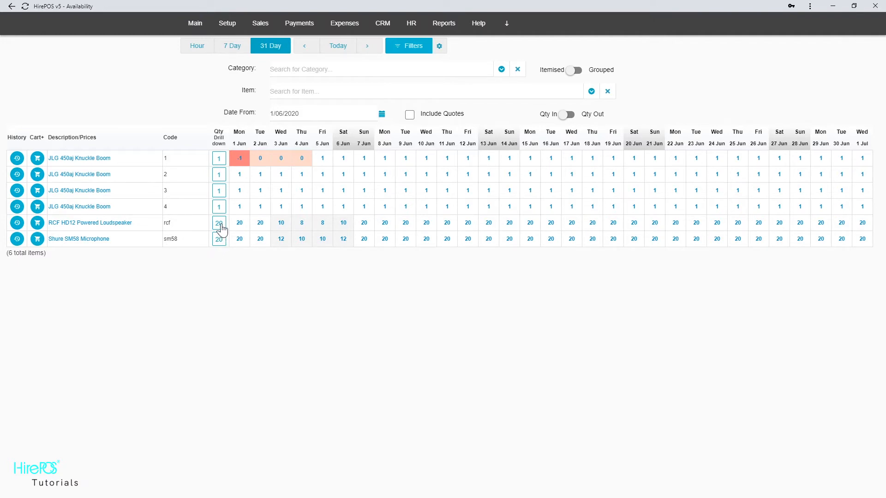
left_click(220, 223)
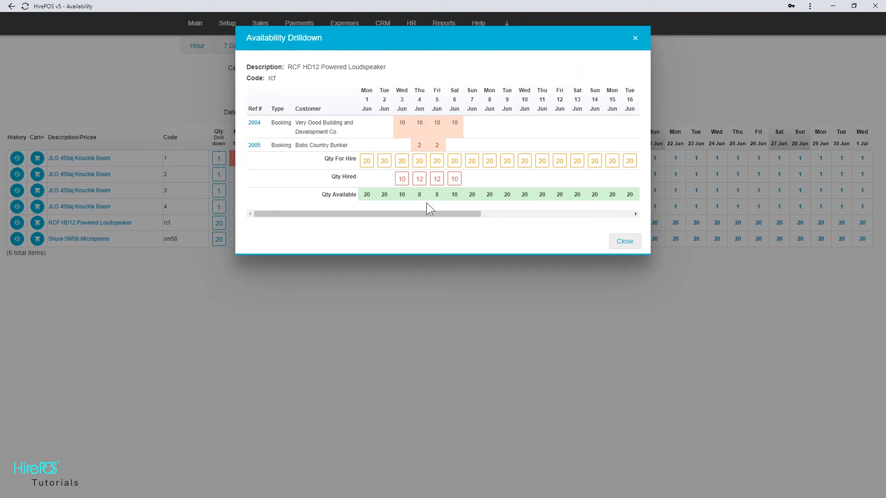
left_click(621, 241)
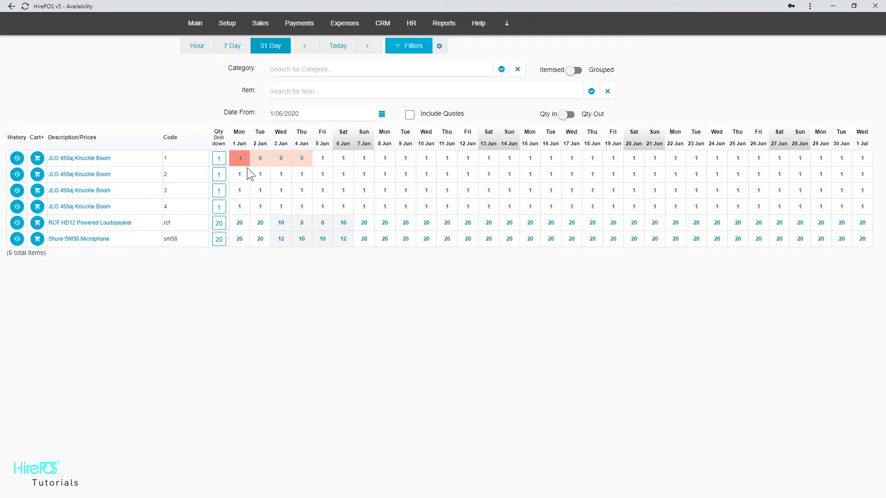
- Drill down into availability of the JLG 450aj Knuckle Boom with code 1 and open its returned Black Books invoice for editing
left_click(219, 159)
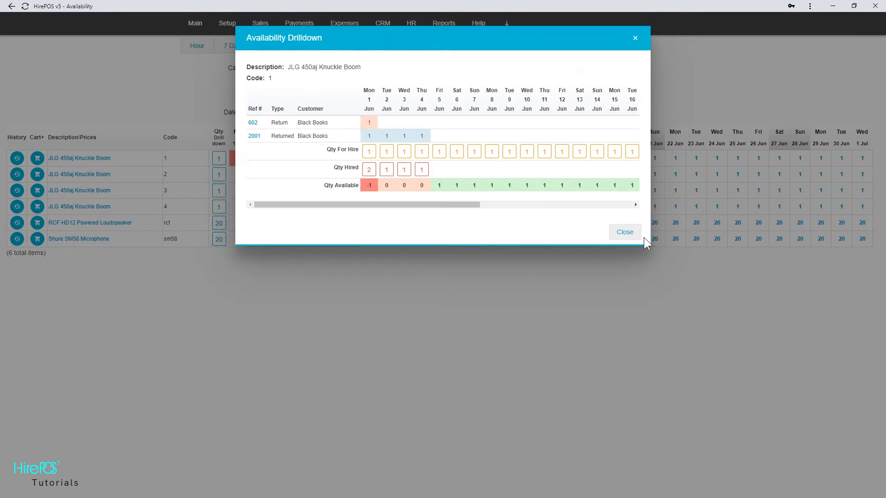
left_click(630, 233)
left_click(219, 158)
left_click(251, 136)
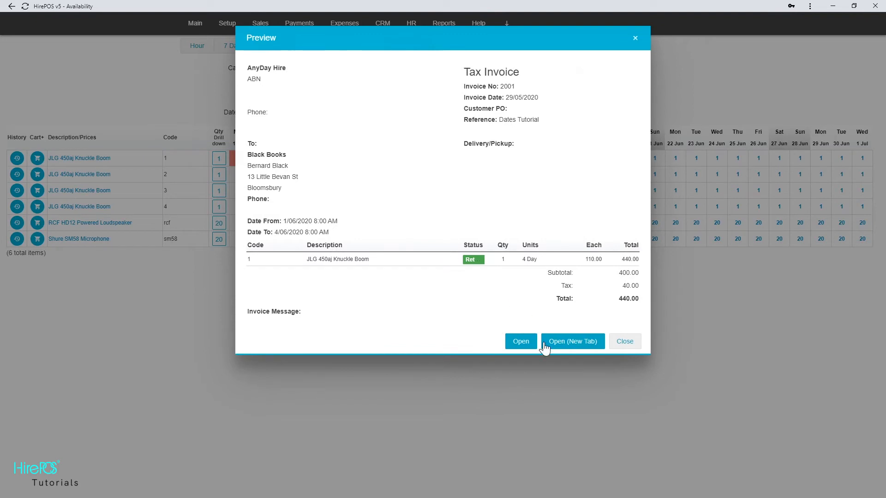
left_click(569, 345)
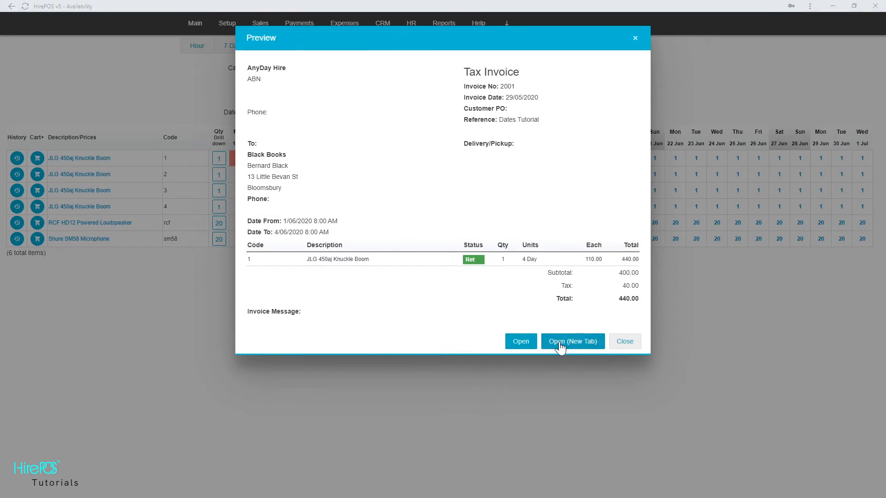
left_click(520, 344)
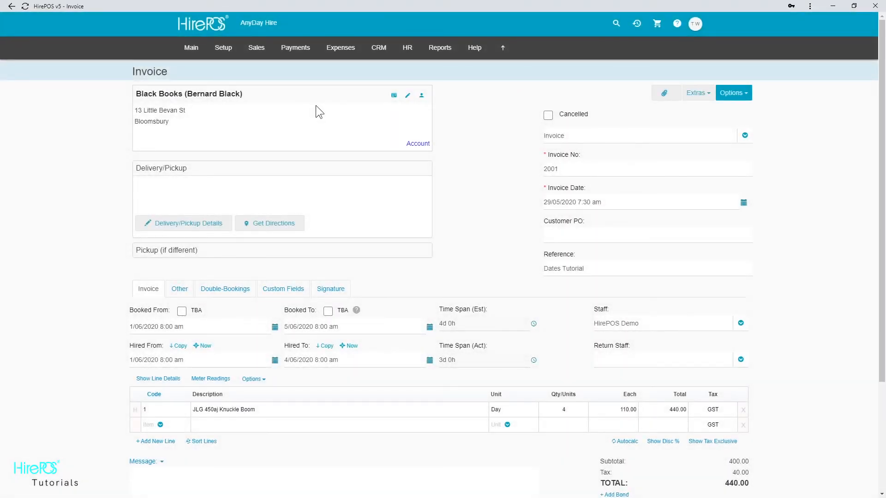
- Check item availability from the invoice line, replace its item with JLG 450aj Knuckle Boom code 2, and save the invoice
left_click(171, 411)
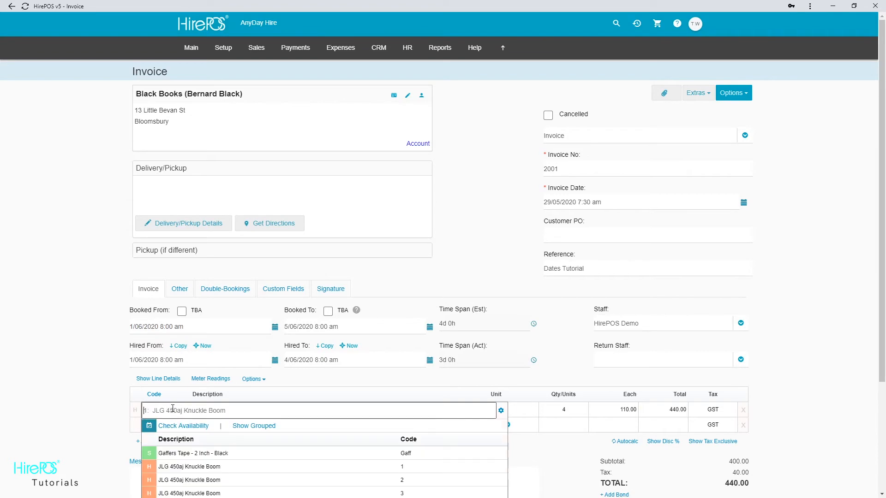
scroll(104, 372, "down", 3)
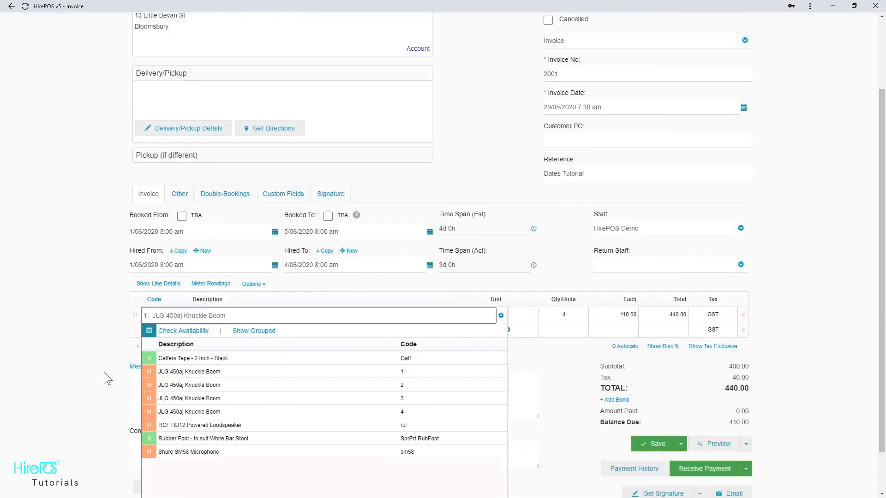
left_click(202, 290)
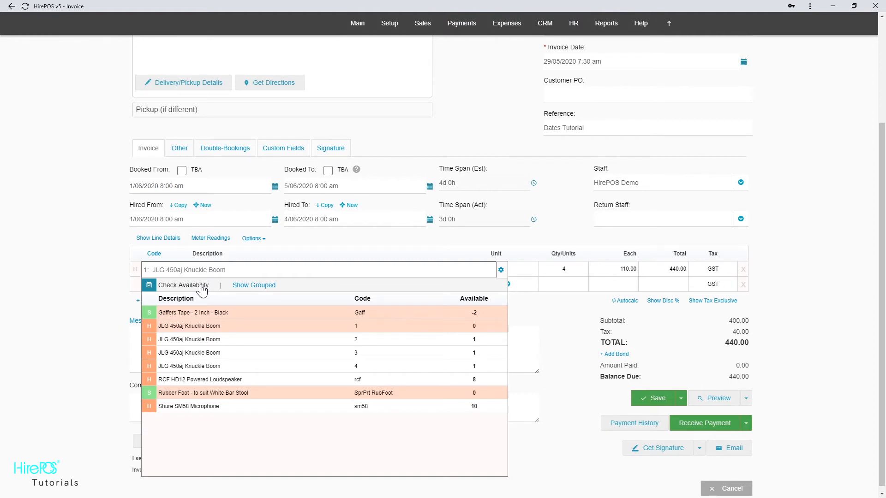
left_click(202, 341)
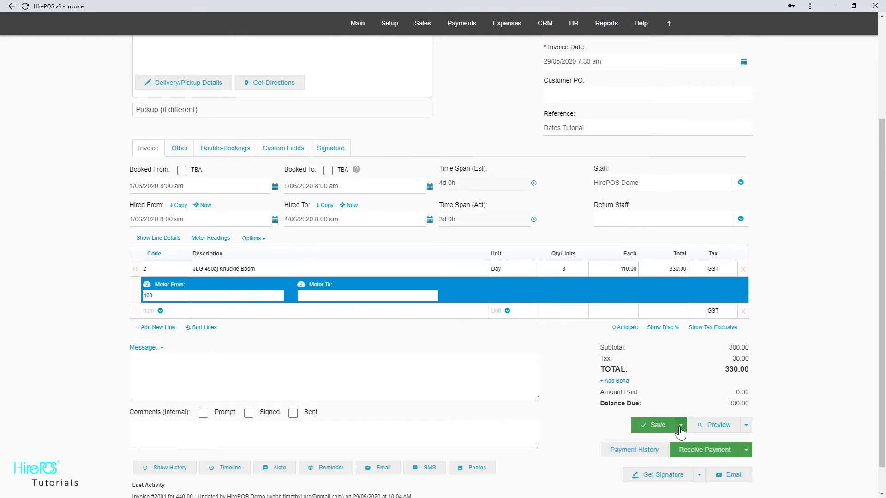
left_click(660, 426)
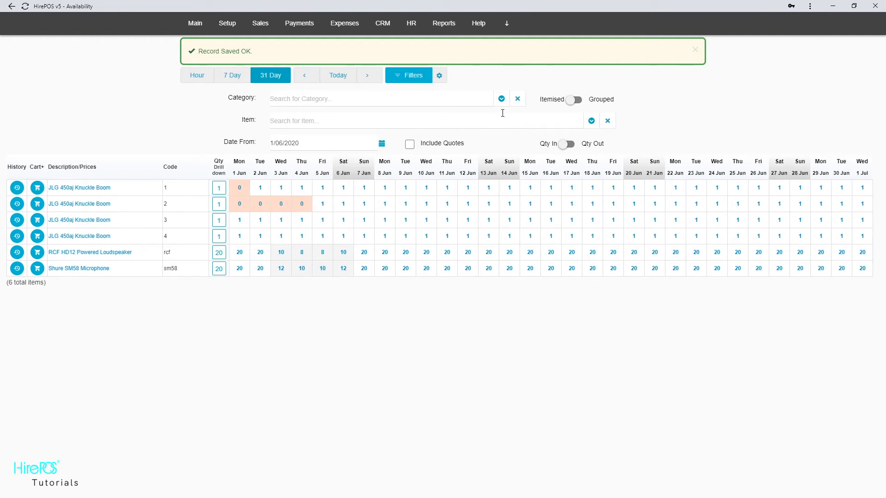
- View availability for the Audio Equipment category and the Knuckle Booms category, and clear the category filter
left_click(501, 98)
left_click(378, 116)
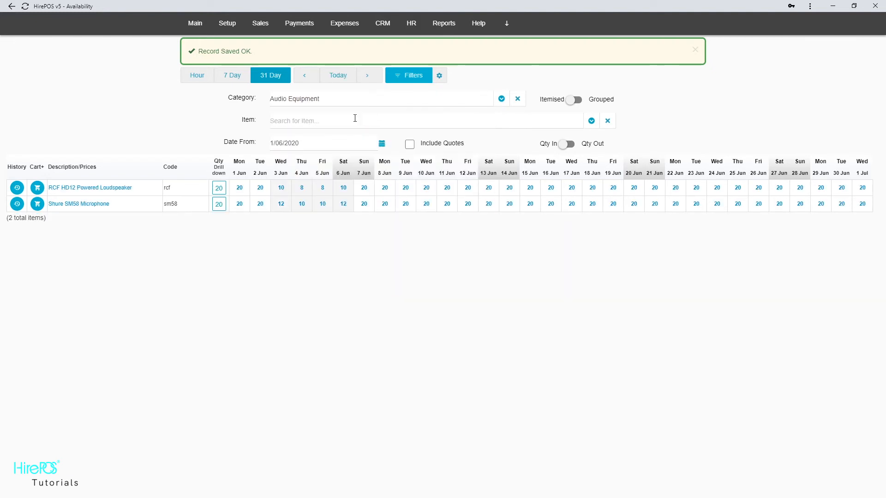
left_click(502, 99)
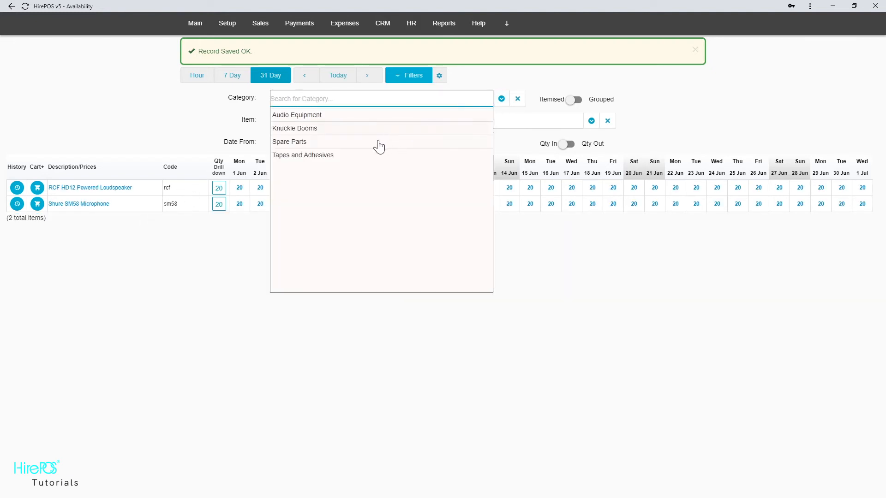
left_click(330, 132)
left_click(516, 101)
- Filter the availability schedule by item "rcf" and clear the item filter
left_click(514, 116)
type("rcf")
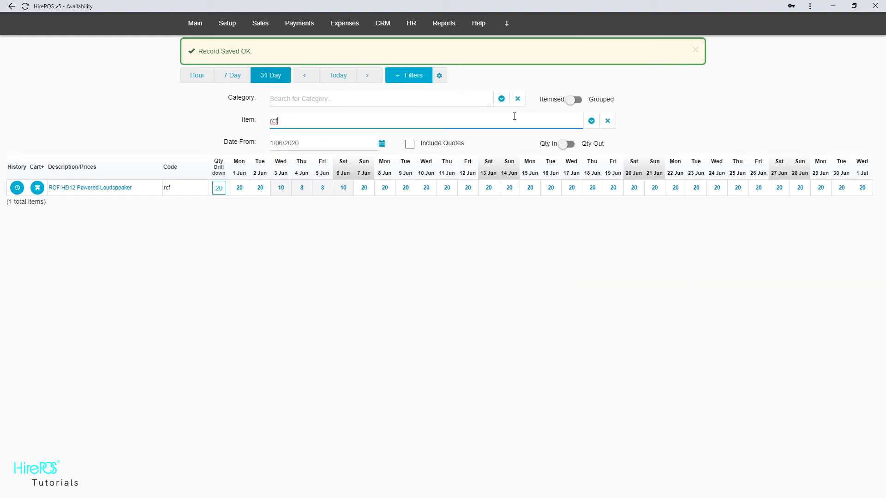
left_click(608, 121)
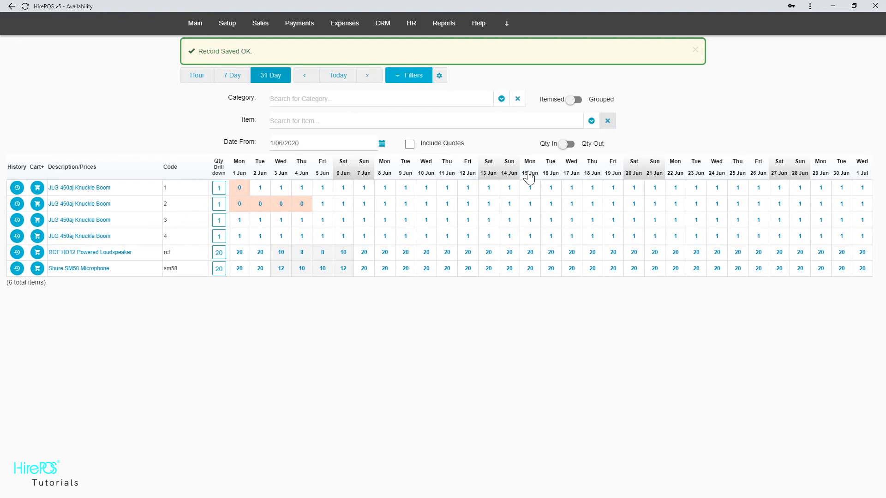
- View availability starting from 25/06/2020, and reset the start date to the current date
left_click(381, 144)
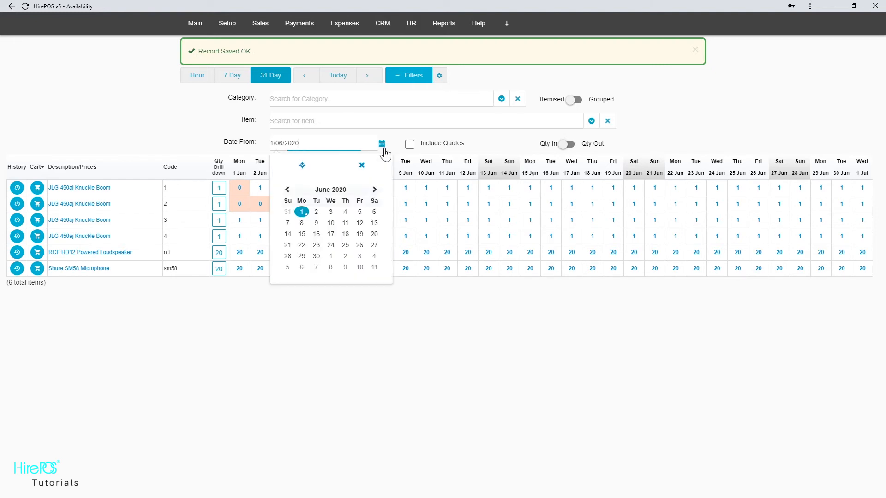
left_click(346, 245)
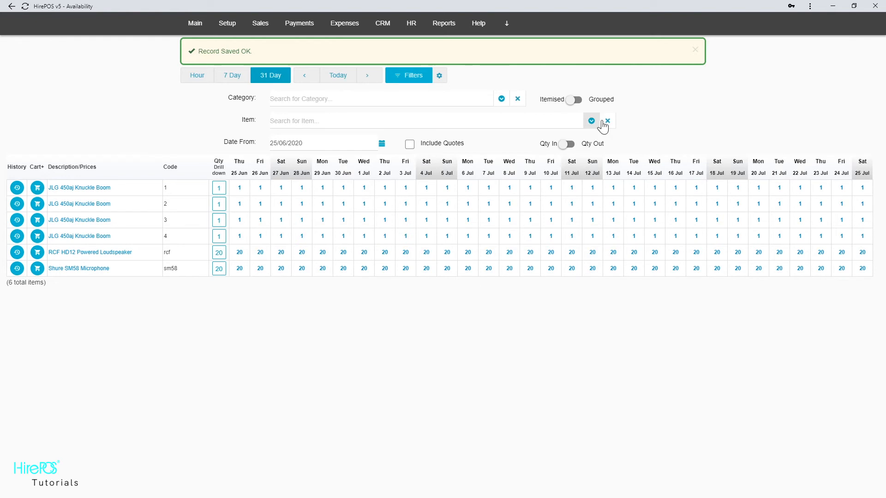
left_click(382, 144)
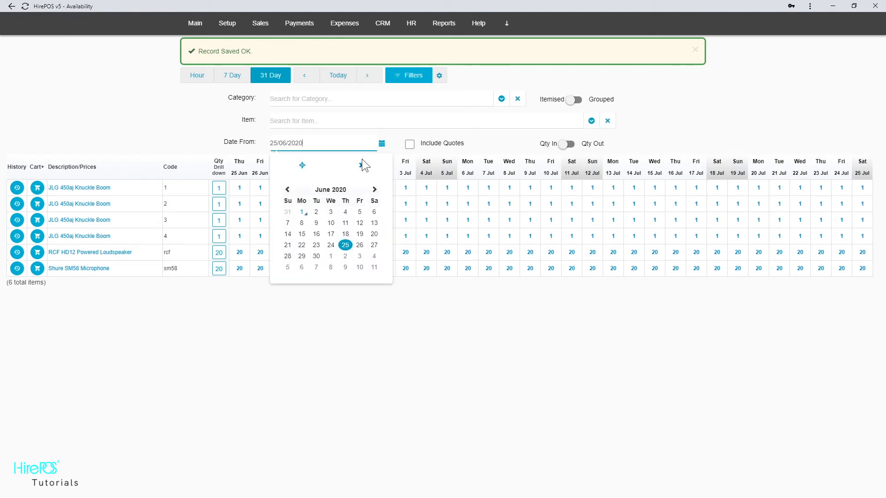
left_click(302, 166)
left_click(444, 345)
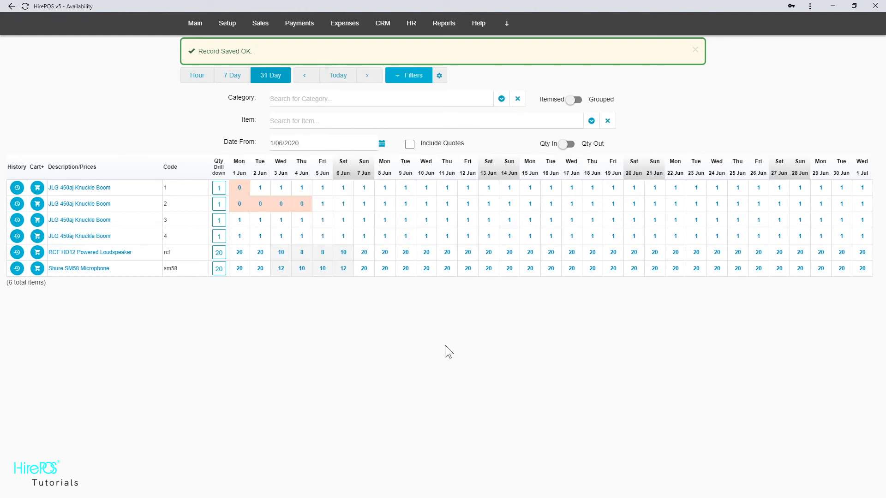
- Compare the availability quantities with and without quotes, leaving quotes included in the schedule
left_click(410, 145)
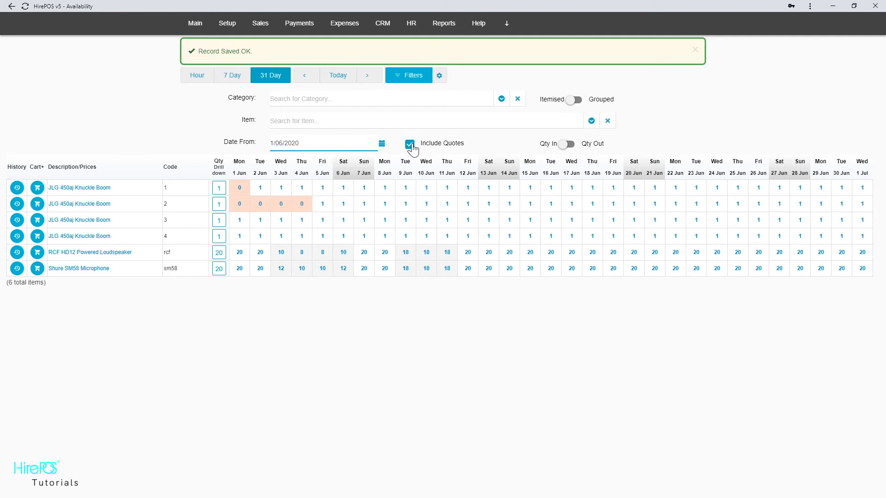
left_click(410, 145)
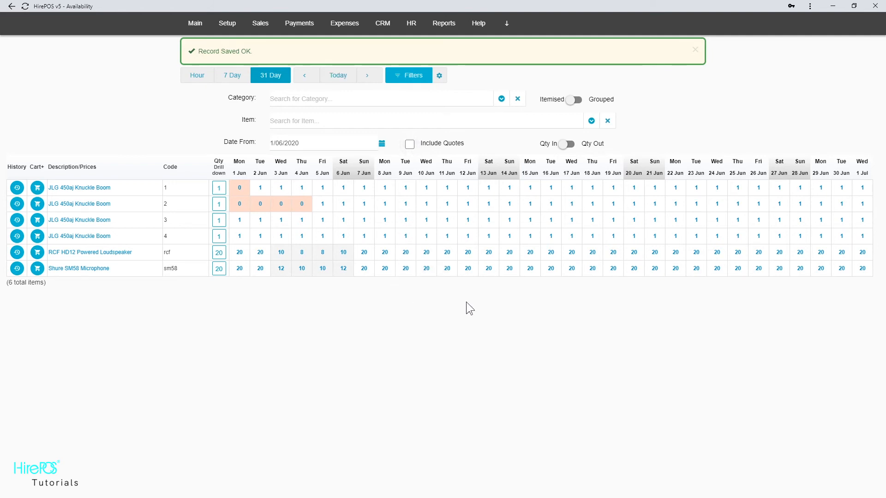
left_click(409, 146)
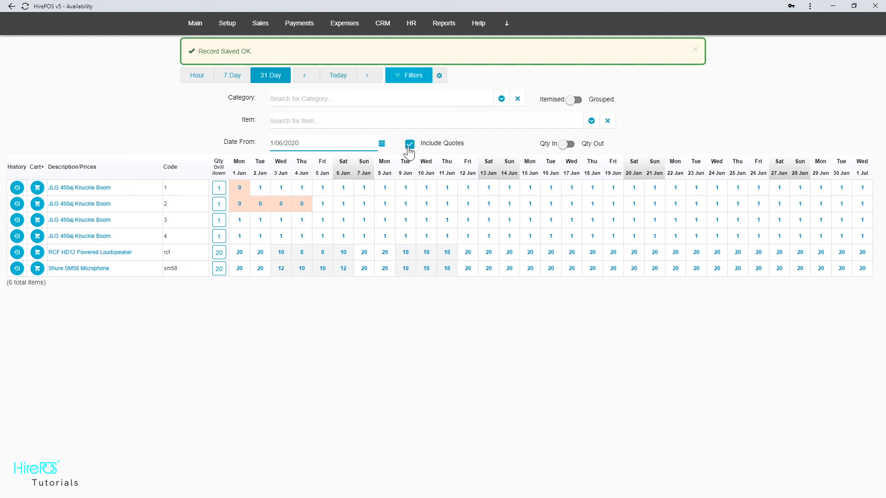
- Switch the schedule to quantity out to examine the quoted items, and return it to quantity in with quotes included
left_click(566, 144)
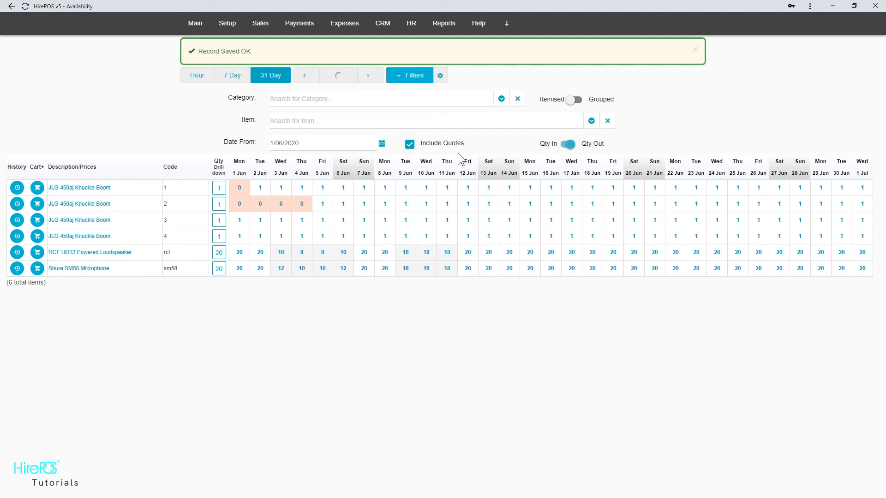
left_click(414, 145)
left_click(413, 146)
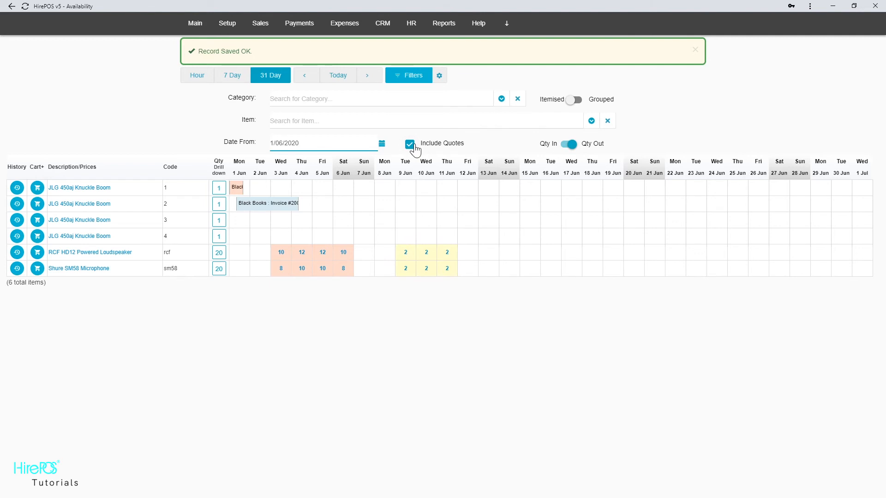
left_click(569, 144)
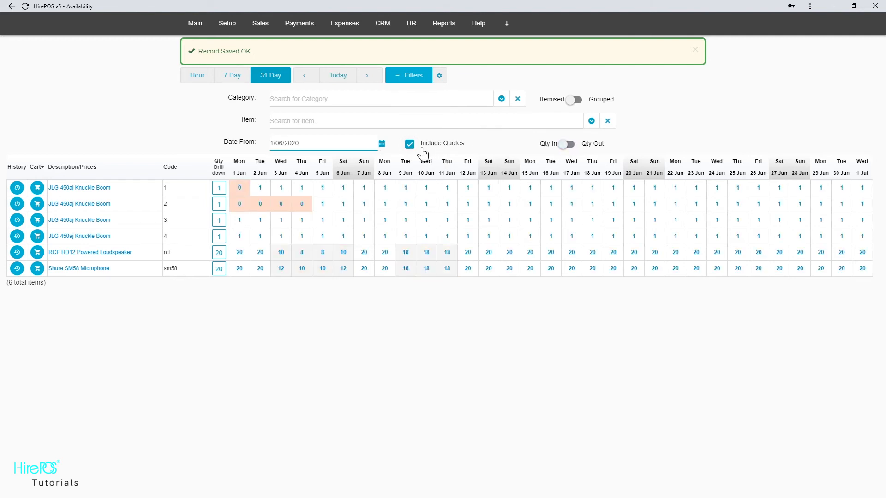
- Enable current location pins and numeric display of 'out' single hire items in the availability preferences, and save the changes
left_click(439, 75)
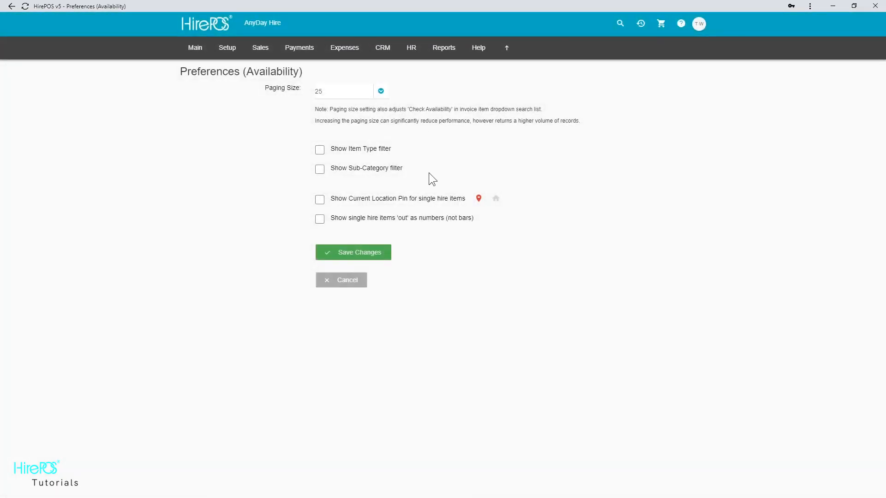
left_click(319, 200)
left_click(323, 225)
left_click(348, 251)
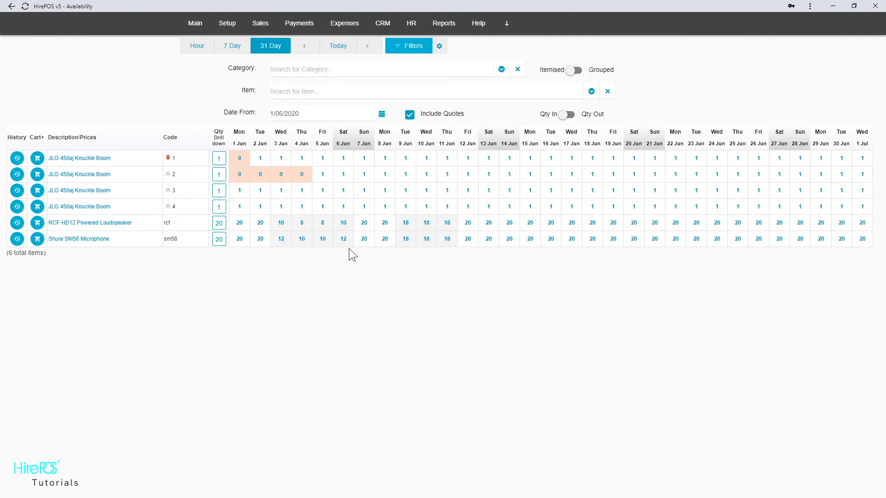
mouse_move(168, 159)
- Add 5 RCF HD12 Powered Loudspeakers and 5 Shure SM58 Microphones to the cart from the availability schedule
left_click(41, 226)
left_click(350, 137)
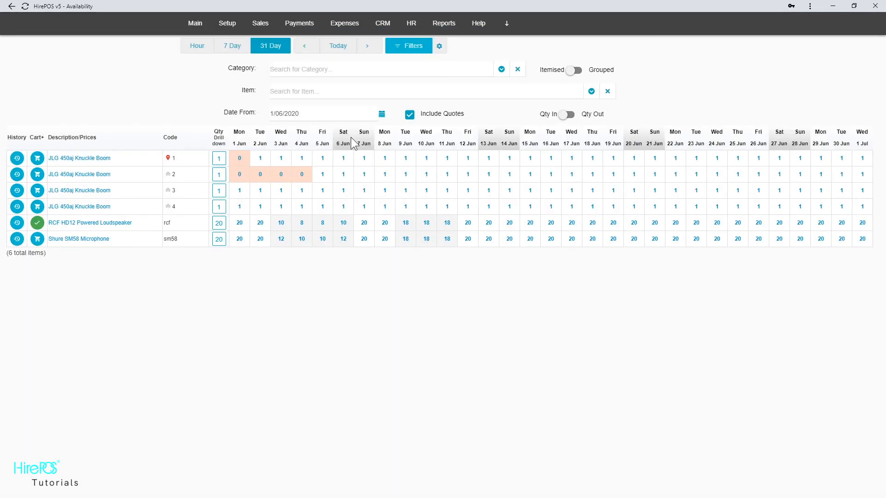
left_click(37, 238)
left_click(356, 106)
type("5")
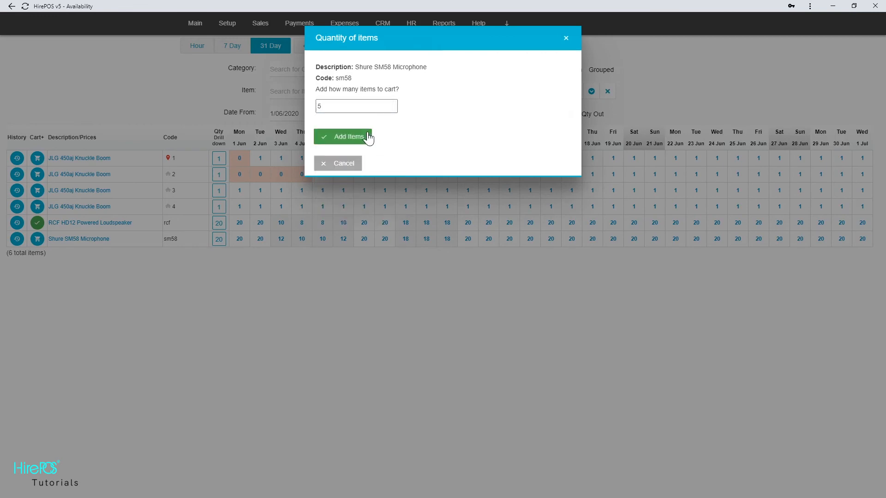
left_click(372, 138)
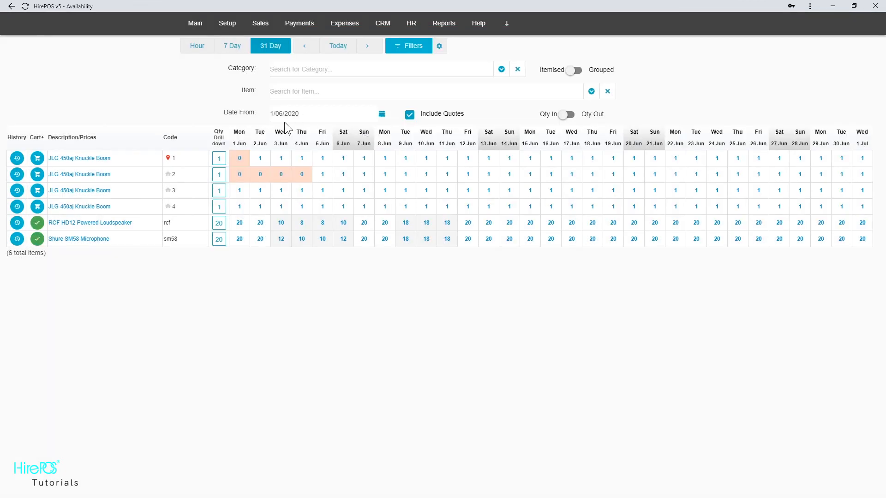
- Open the sales page and select Very Good Building and Development Co. as the customer
left_click(196, 24)
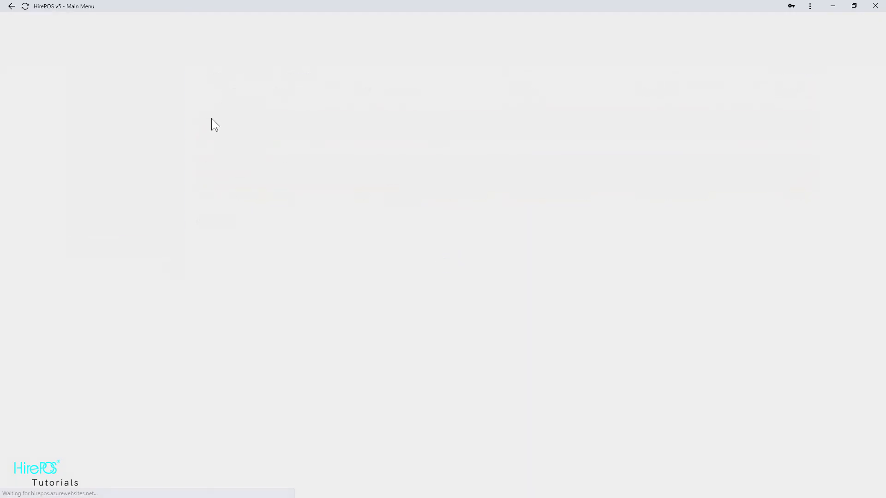
left_click(253, 50)
left_click(259, 68)
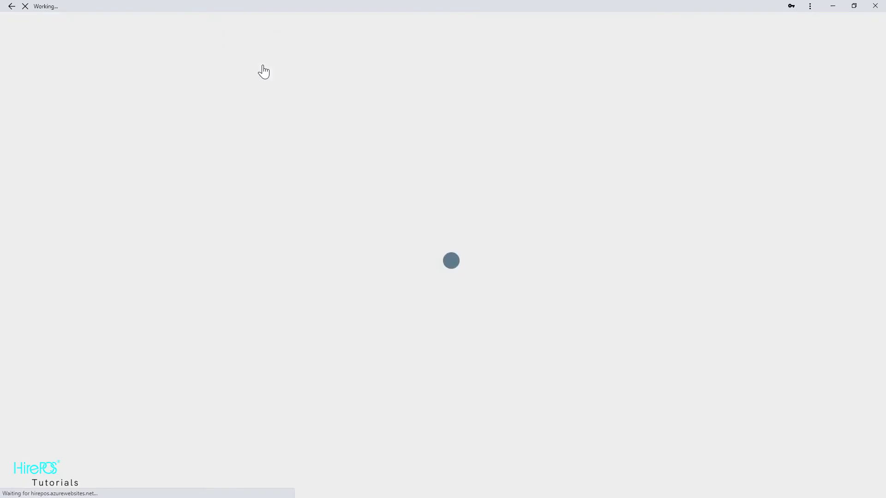
left_click(258, 149)
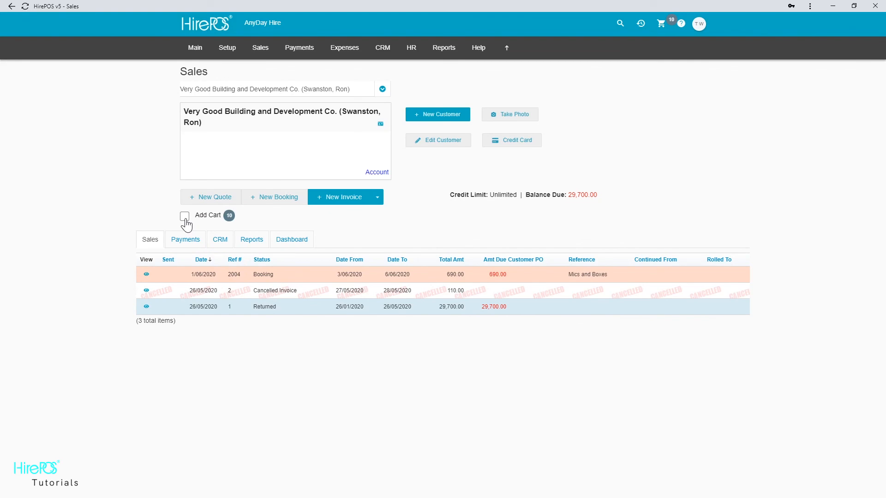
- Create a new invoice for the selected customer that includes the cart items, and review its item lines
left_click(185, 216)
left_click(328, 200)
scroll(328, 199, "down", 3)
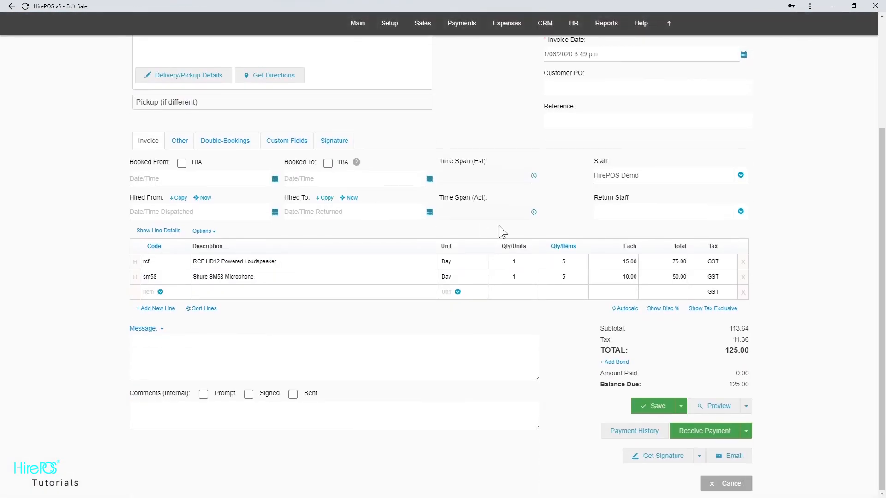